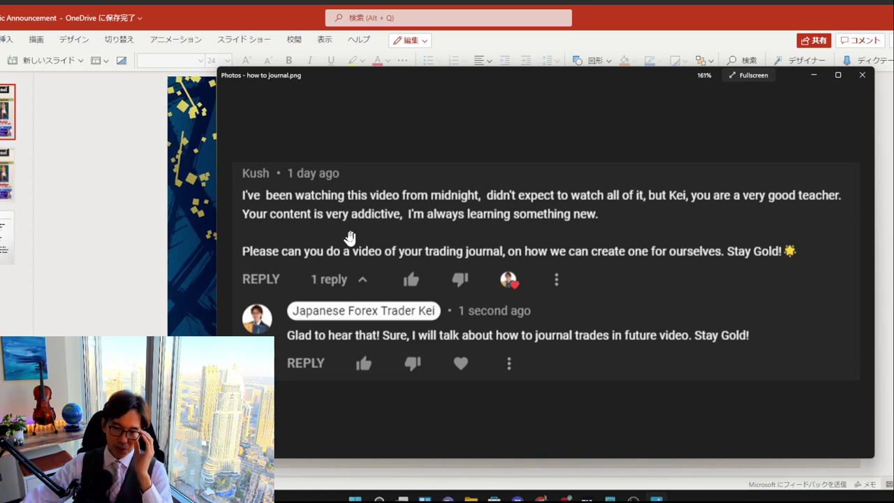
left_click(495, 81)
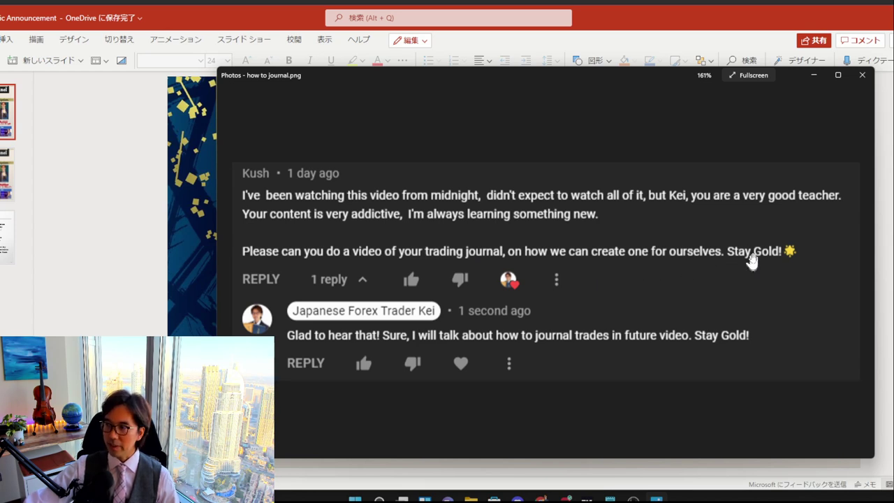
left_click(641, 85)
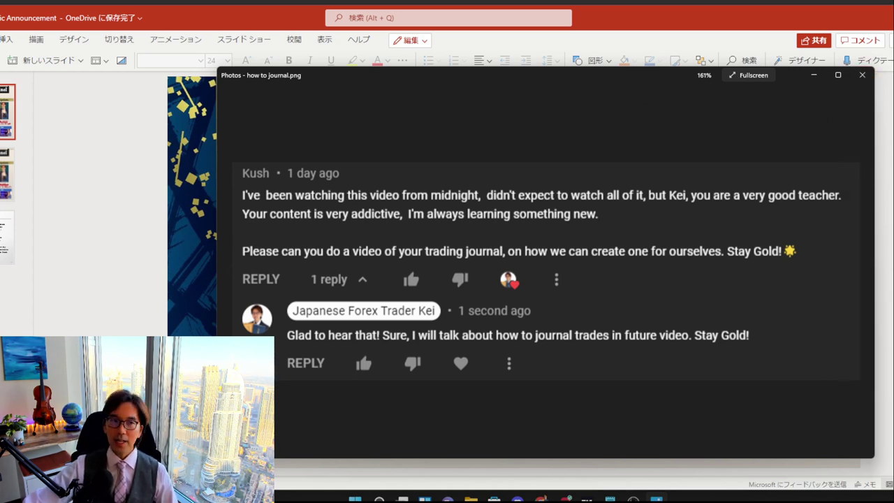
Step: Switch to the Jan 2022 workbook in Excel, dismiss the feedback survey, and enlarge the browser window downward
left_click(541, 498)
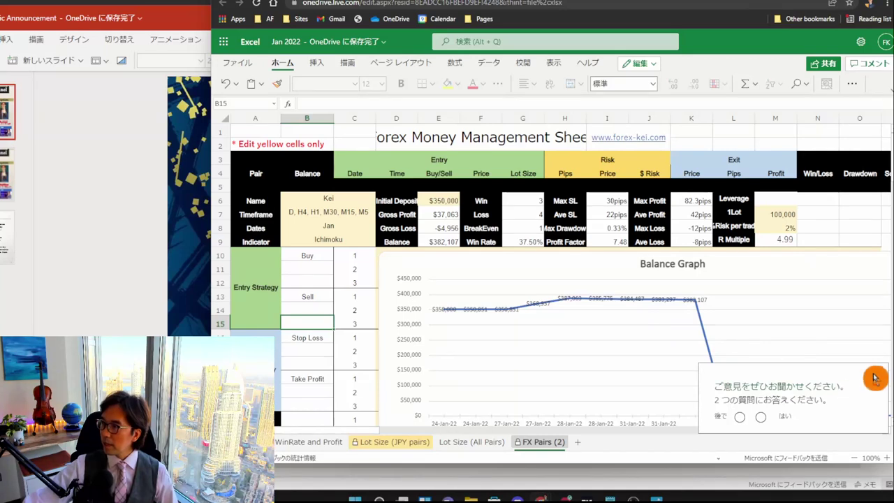
left_click(874, 378)
left_click_drag(887, 477, 884, 492)
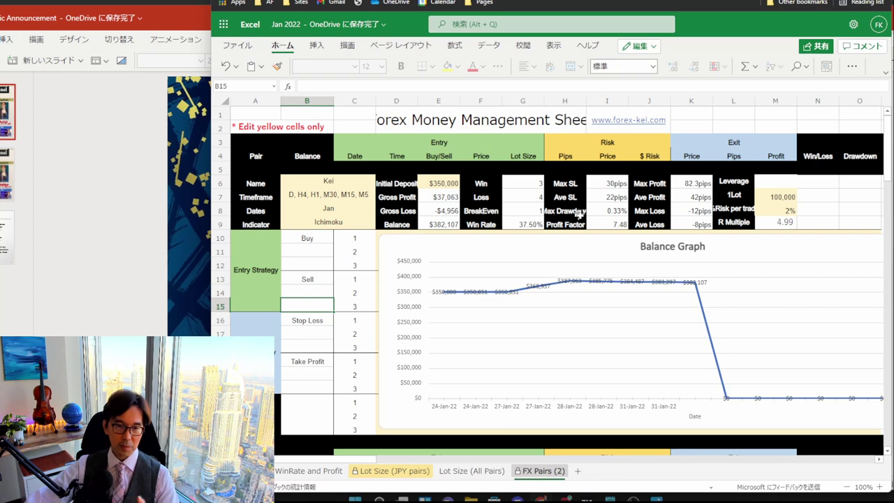
Step: Review the trade log, highlighting the 27-Jan-22 EURUSD rows 30–31 and the first trade's exit pips in L28, and return to the summary
scroll(579, 215, "down", 3)
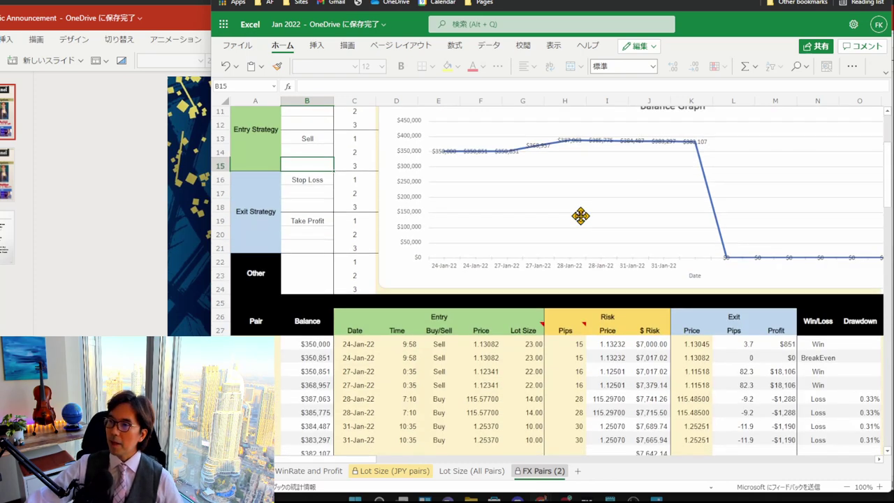
scroll(580, 215, "down", 3)
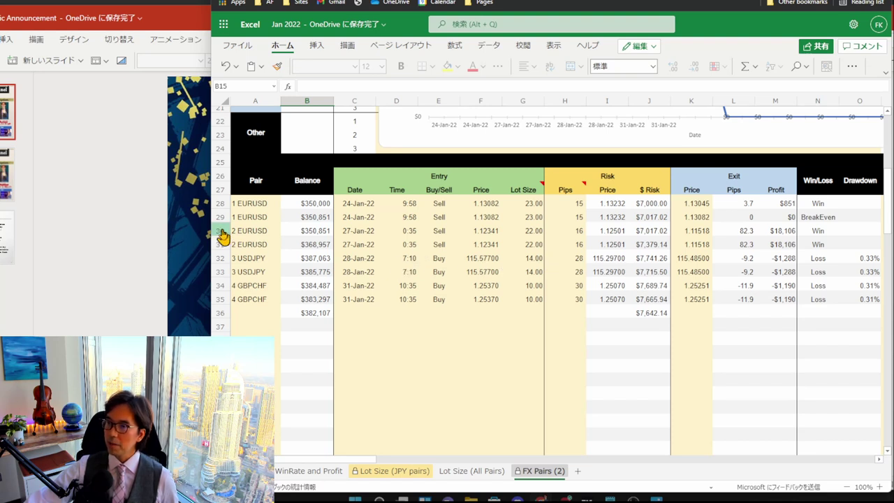
left_click_drag(221, 236, 222, 244)
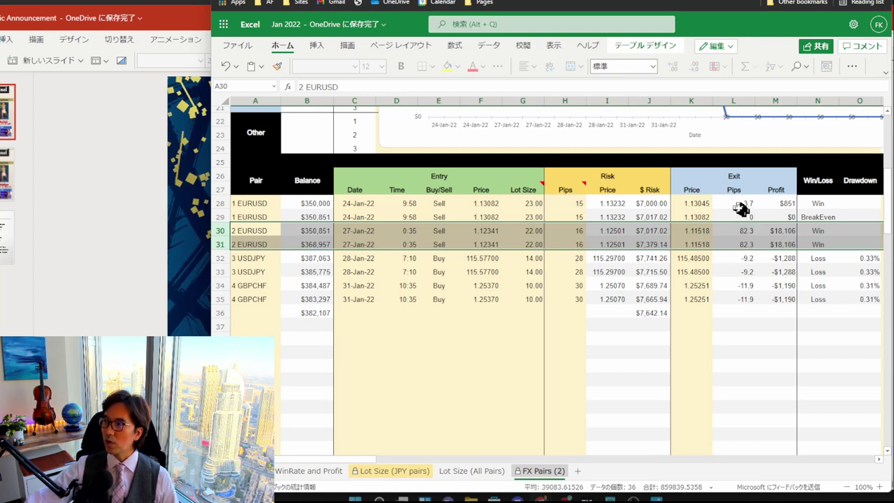
left_click(741, 204)
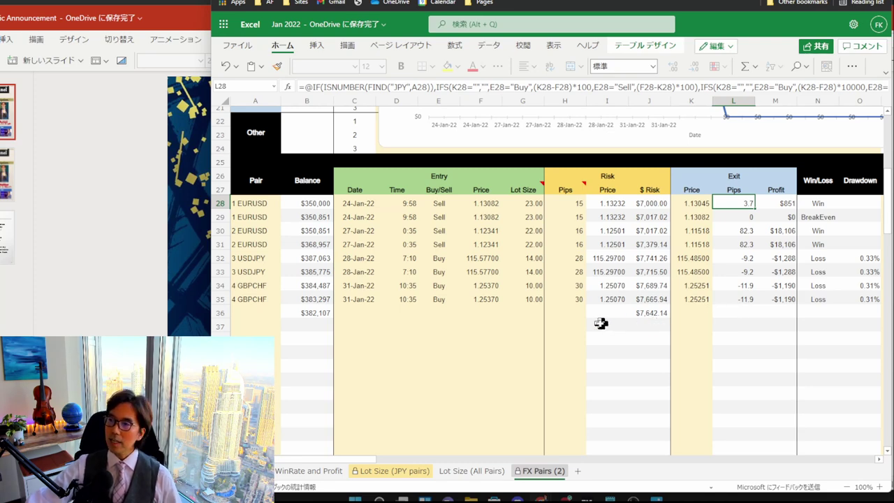
scroll(601, 324, "up", 5)
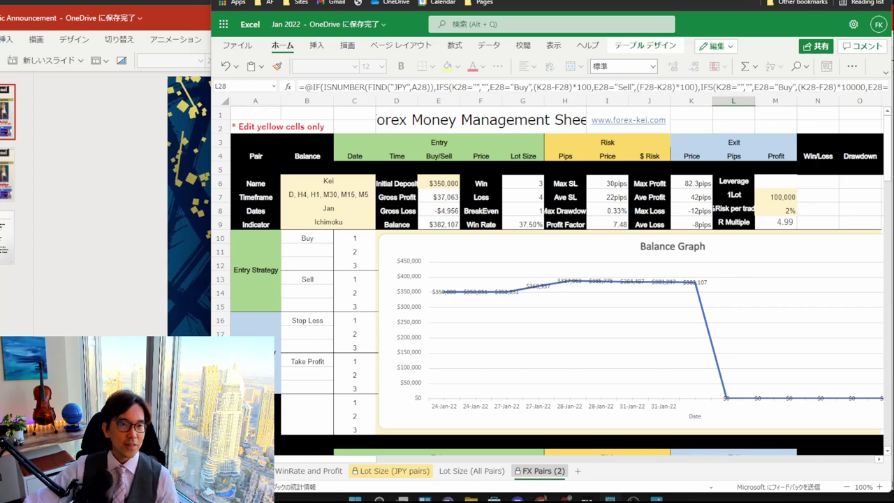
Step: Bring up the memo in Notepad over the workbook, enlarge its window, zoom the text to 150%, and place the cursor after "Profit Factor"
key("alt+Tab")
left_click_drag(209, 40, 575, 41)
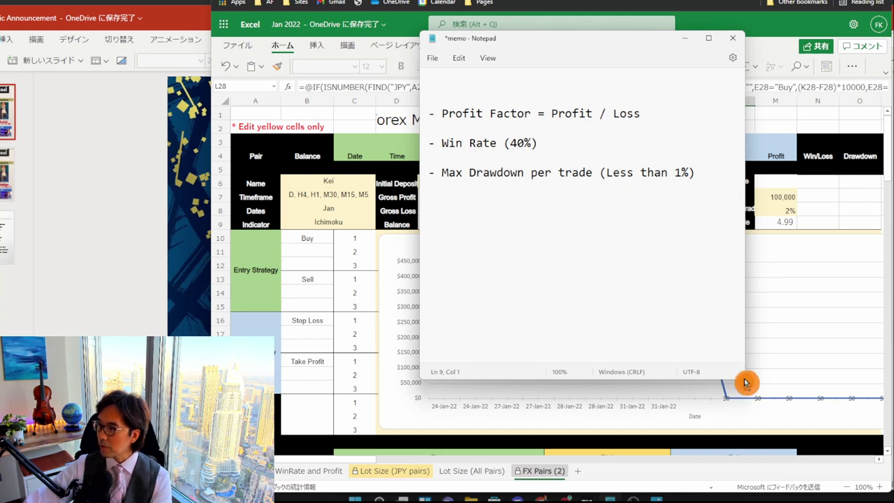
left_click_drag(743, 381, 873, 433)
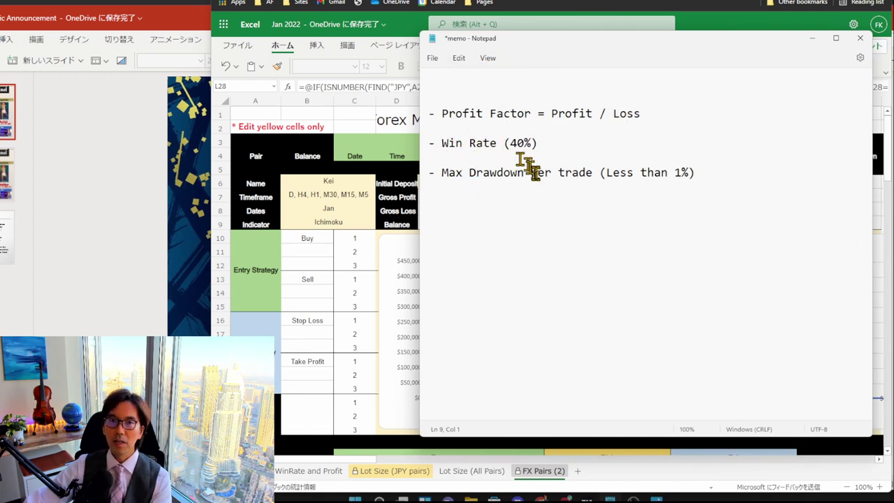
scroll(542, 180, "up", 2)
scroll(542, 180, "up", 5)
scroll(526, 173, "down", 2)
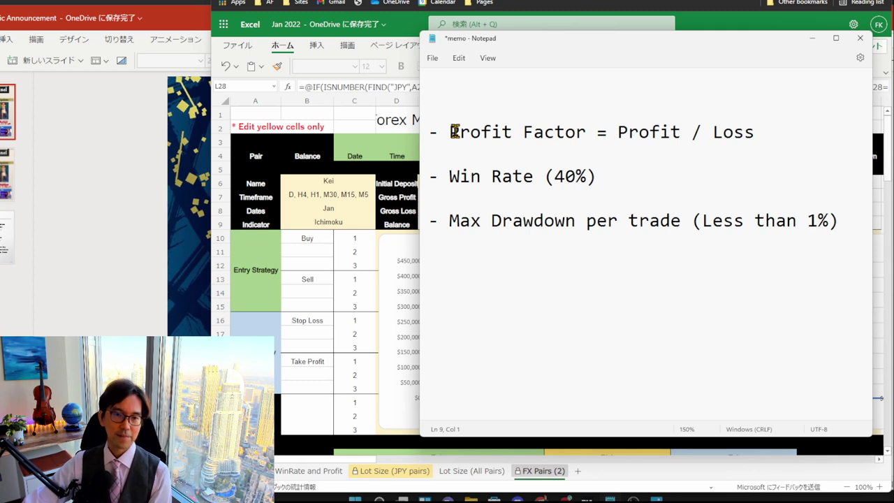
left_click(591, 133)
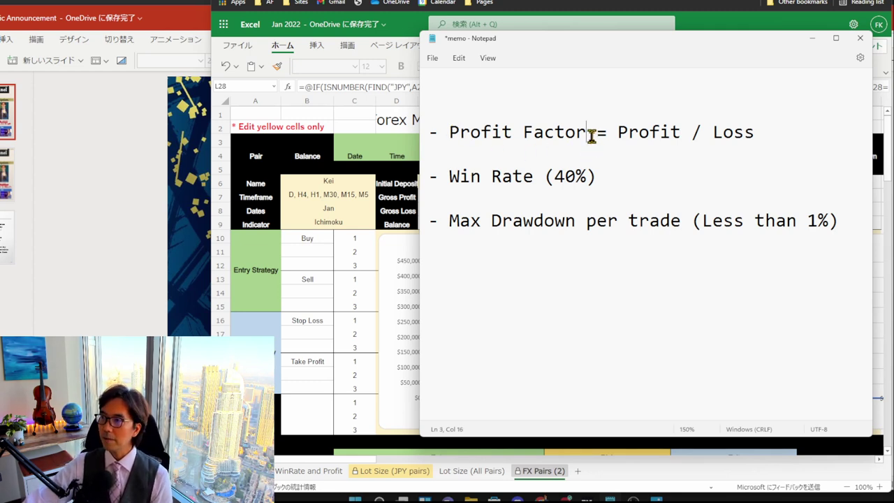
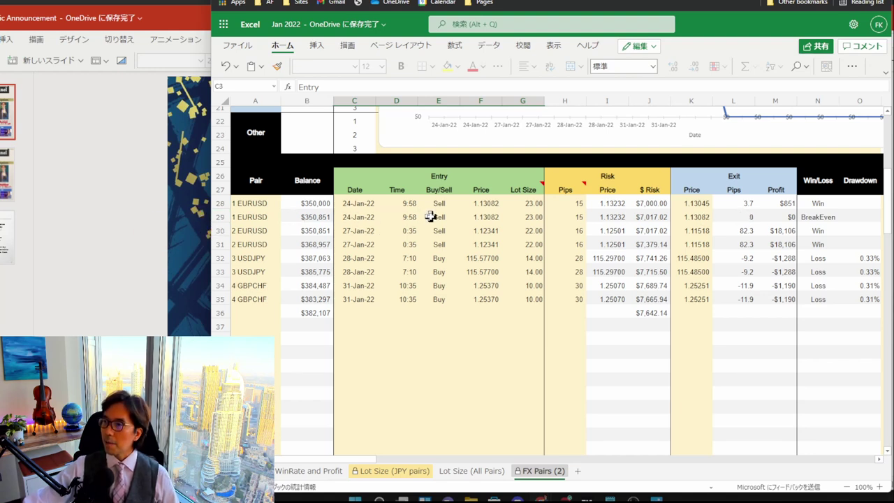
Step: Select L29 and sketch a red zigzag uptrend with a "B" entry, "SL" level and downward arrow over the trade log, and erase the drawing
left_click(745, 220)
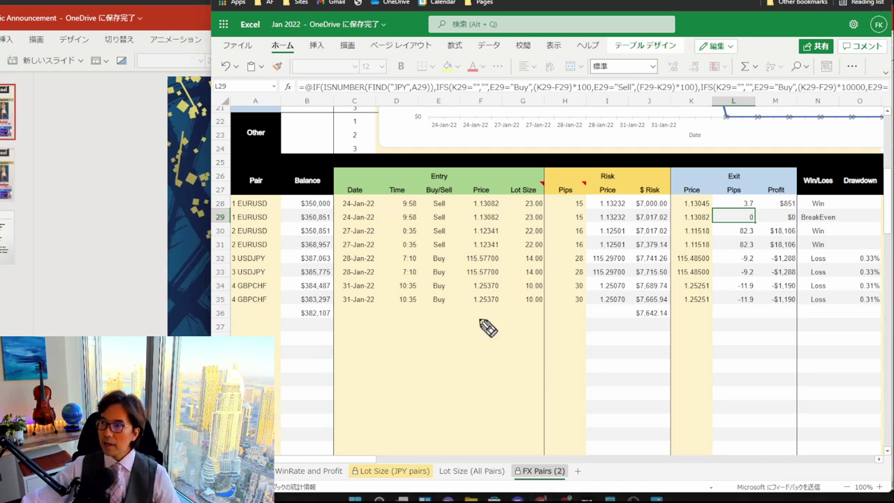
mouse_move(299, 382)
left_mouse_down()
mouse_move(363, 314)
mouse_move(408, 304)
mouse_move(447, 334)
mouse_move(493, 283)
mouse_move(482, 301)
mouse_move(498, 297)
mouse_move(501, 325)
mouse_move(517, 315)
mouse_move(497, 326)
mouse_move(502, 283)
mouse_move(525, 247)
mouse_move(575, 264)
mouse_move(601, 223)
mouse_move(598, 232)
left_mouse_up()
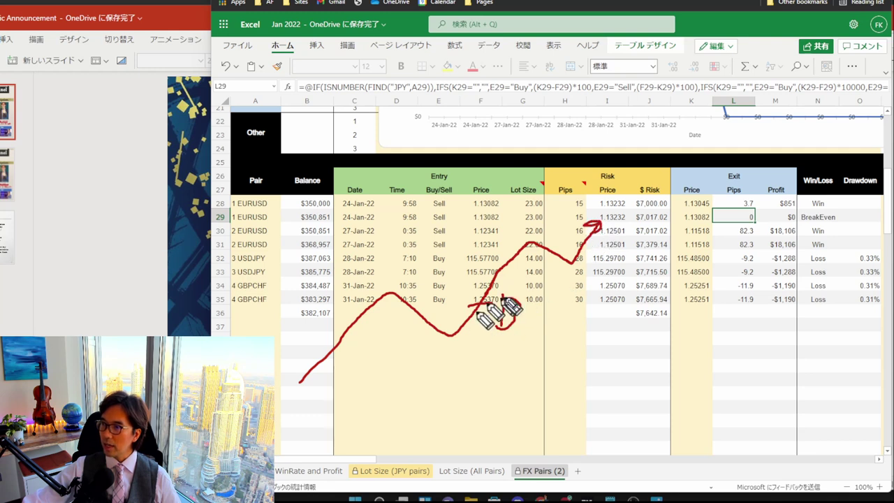
mouse_move(487, 353)
left_mouse_down()
mouse_move(394, 368)
mouse_move(454, 368)
left_mouse_up()
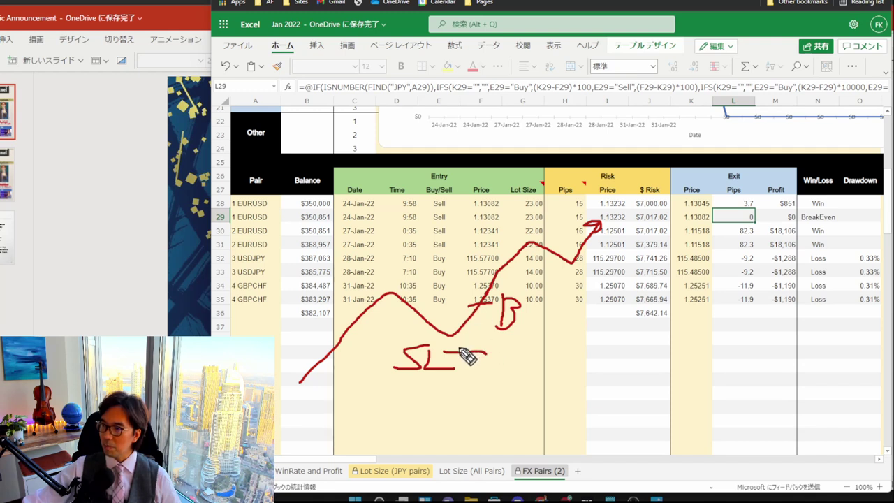
mouse_move(455, 345)
left_mouse_down()
mouse_move(457, 312)
mouse_move(473, 301)
left_mouse_up()
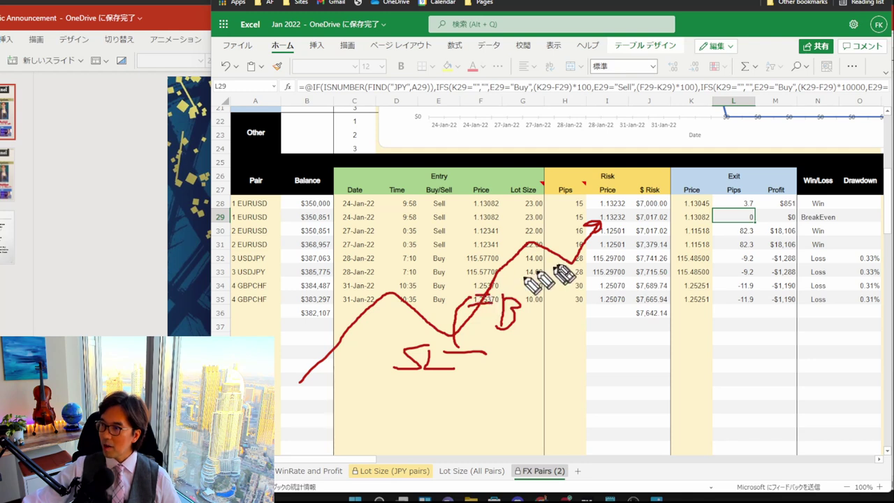
mouse_move(602, 227)
left_mouse_down()
mouse_move(612, 297)
mouse_move(597, 295)
left_mouse_up()
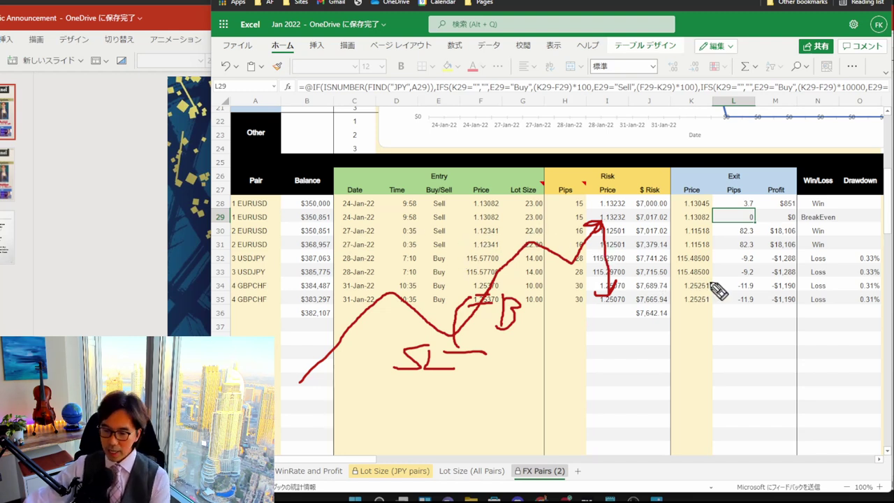
key("e")
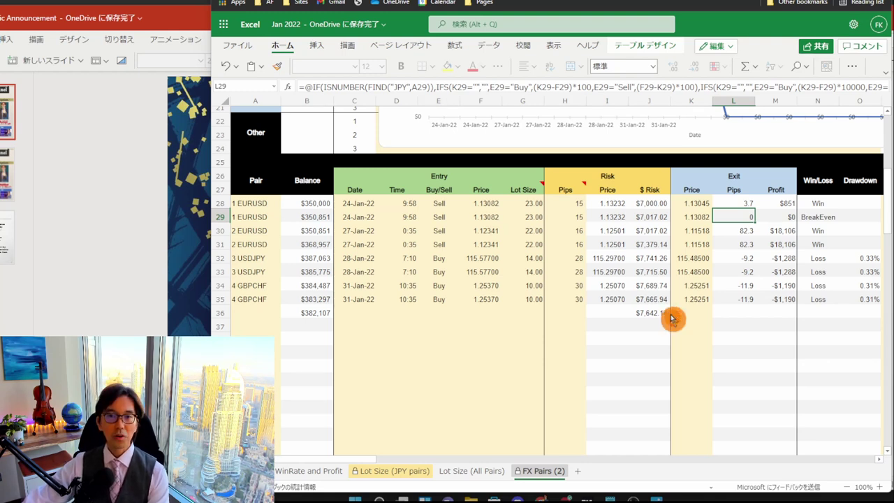
left_click(525, 350)
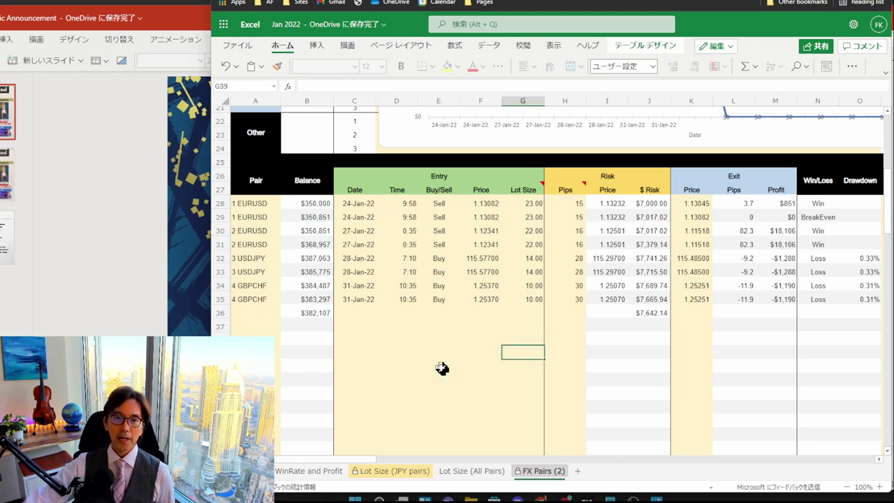
scroll(419, 372, "up", 3)
scroll(436, 381, "down", 2)
scroll(444, 385, "down", 1)
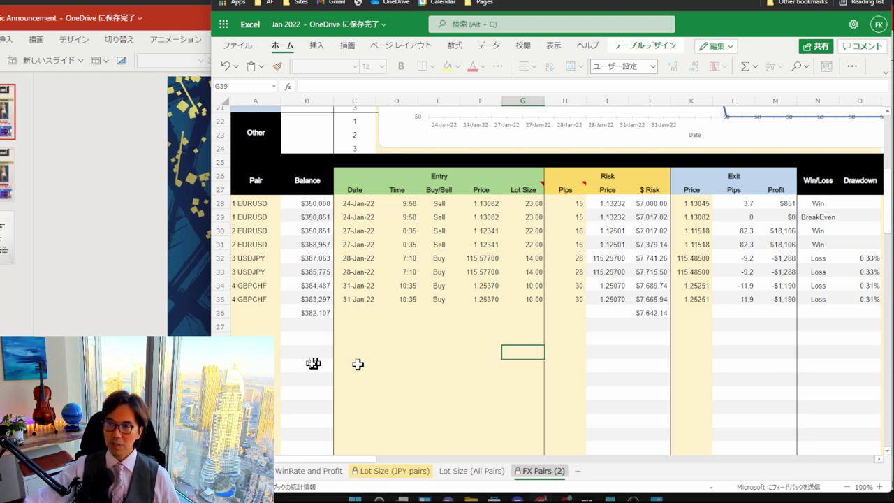
Step: Check the trading criteria in the Notepad memo, and return to the Excel workbook to inspect the Win Rate formula in G9
key("alt+Tab")
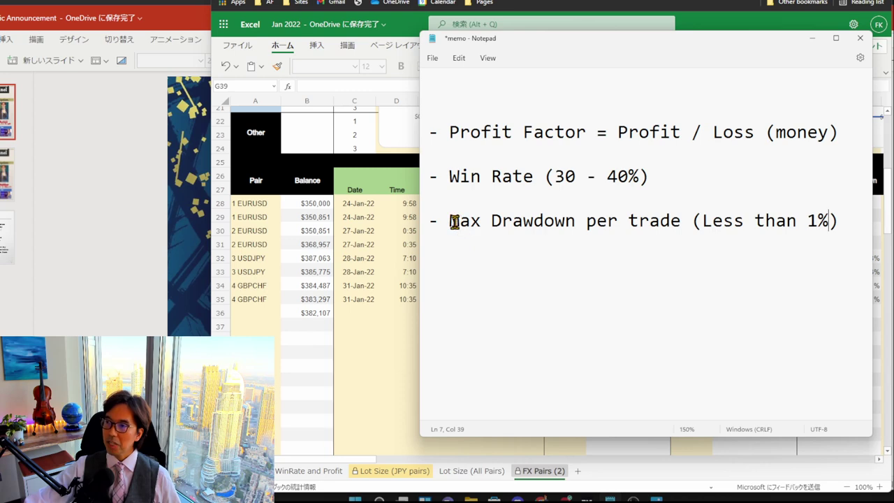
left_click(354, 366)
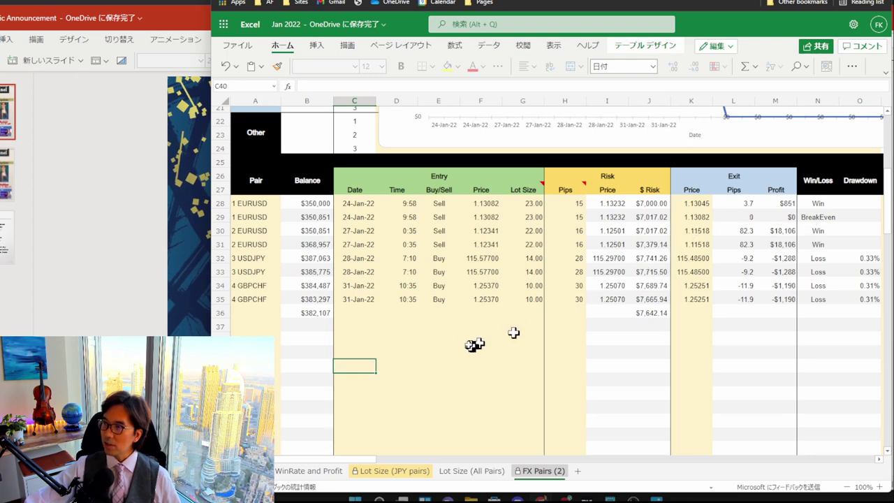
scroll(471, 343, "up", 7)
left_click(529, 226)
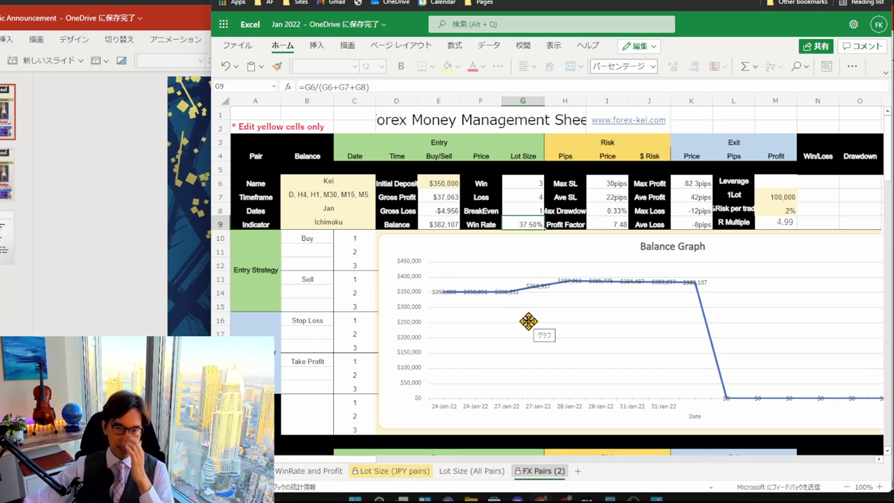
Step: Compare the breakeven trade's exit pips in L29 and the rest of the trade log with the Win Rate cell G9
scroll(528, 322, "down", 4)
left_click(737, 359)
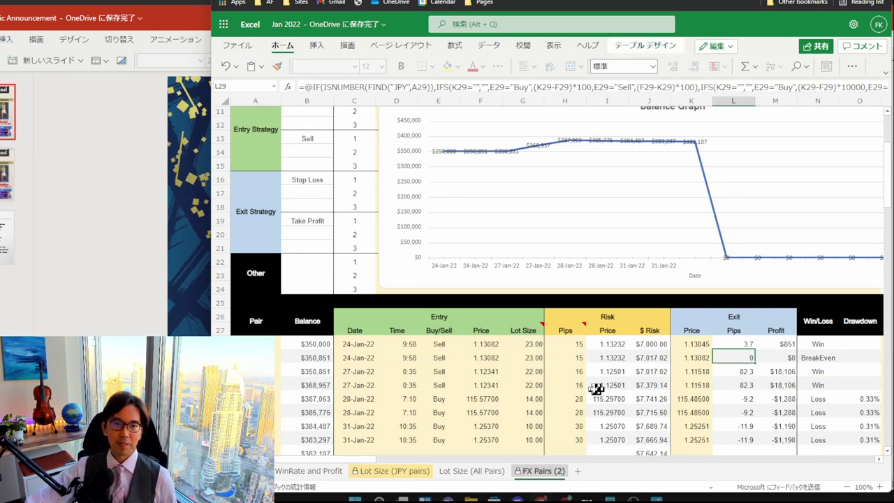
scroll(594, 389, "up", 4)
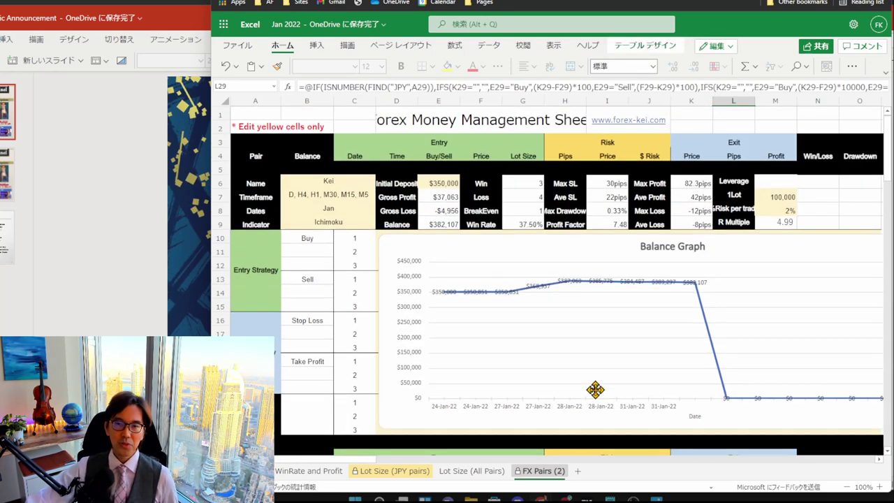
left_click(517, 224)
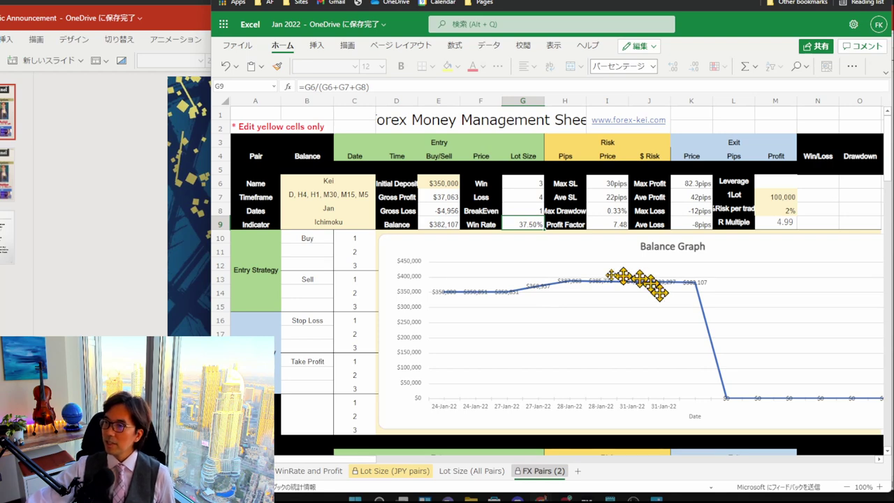
scroll(482, 265, "down", 7)
scroll(493, 322, "up", 7)
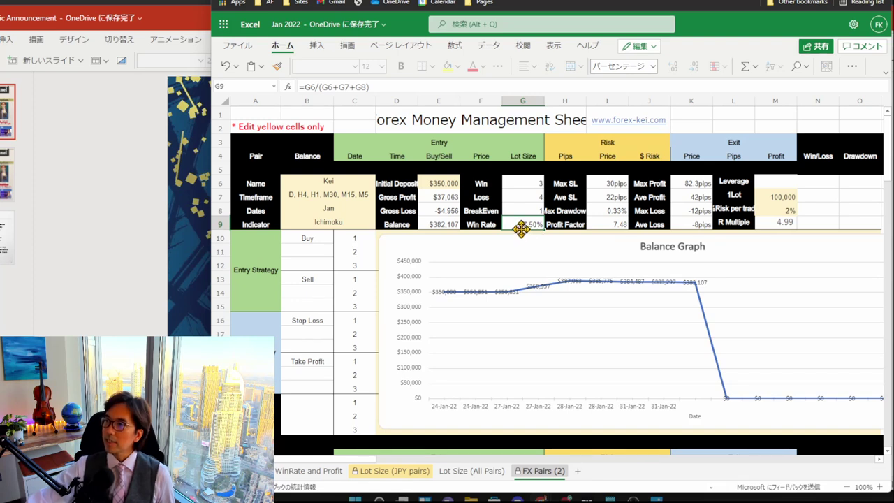
Step: Inspect the Win, Loss and BreakEven count cells G6 to G8 and the Profit Factor formula in I9
left_click(528, 184)
left_click(526, 198)
left_click(526, 212)
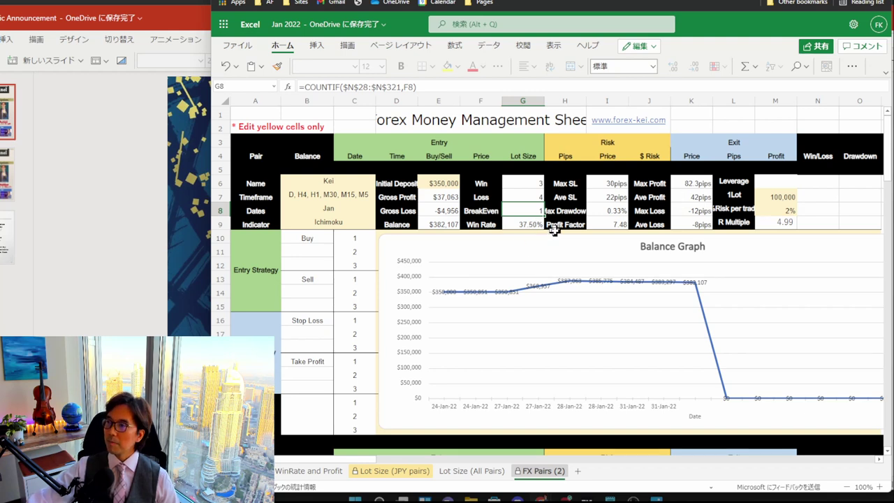
left_click(605, 226)
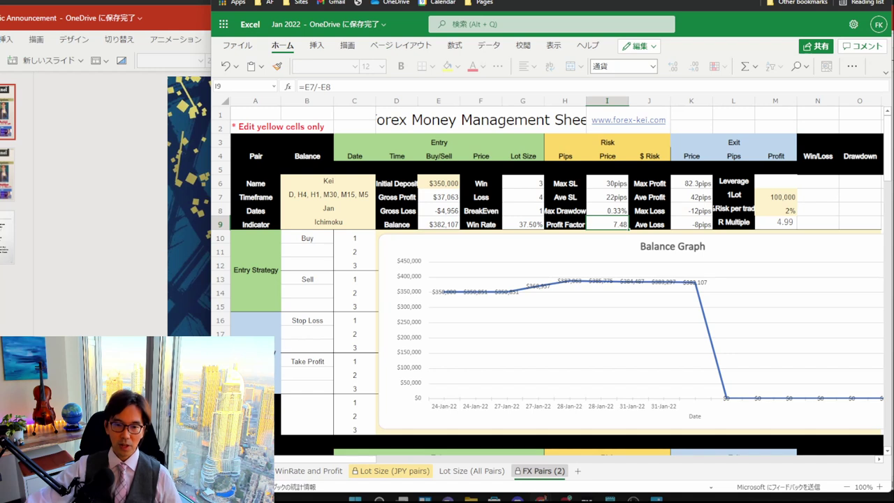
Step: Glance at the Notepad memo and switch to the "how to journal.png" image in Photos
key("alt+Tab")
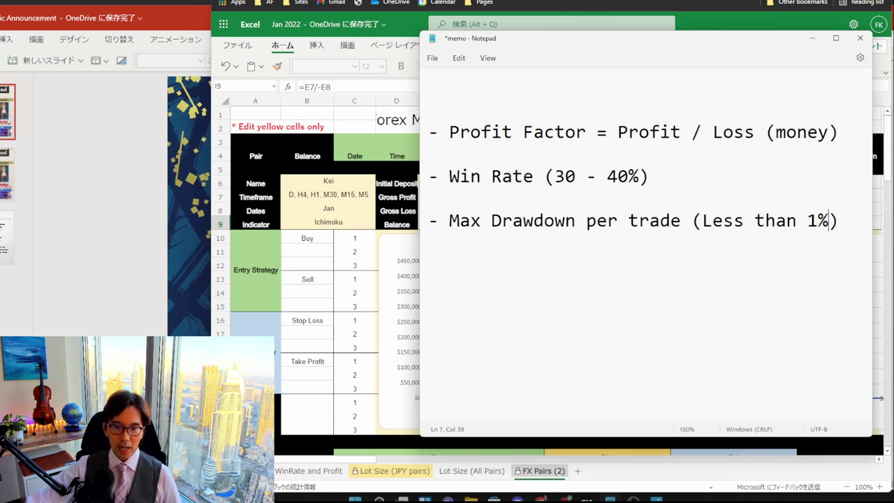
key("alt+Tab")
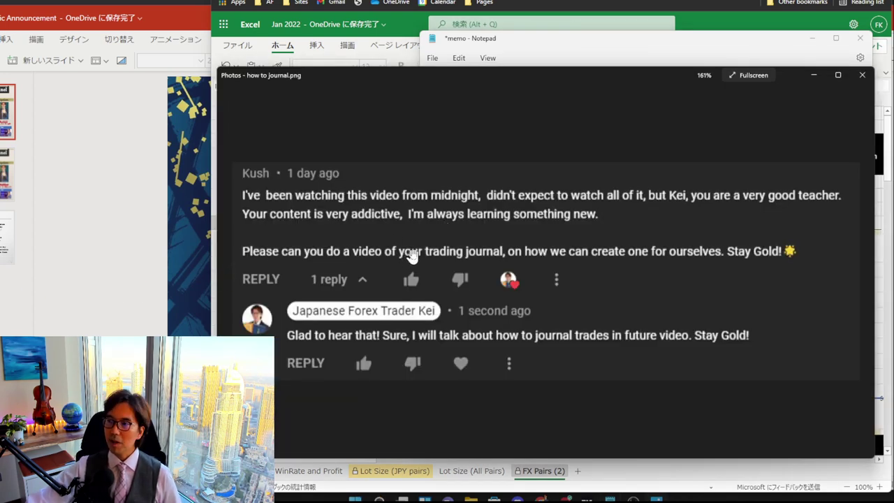